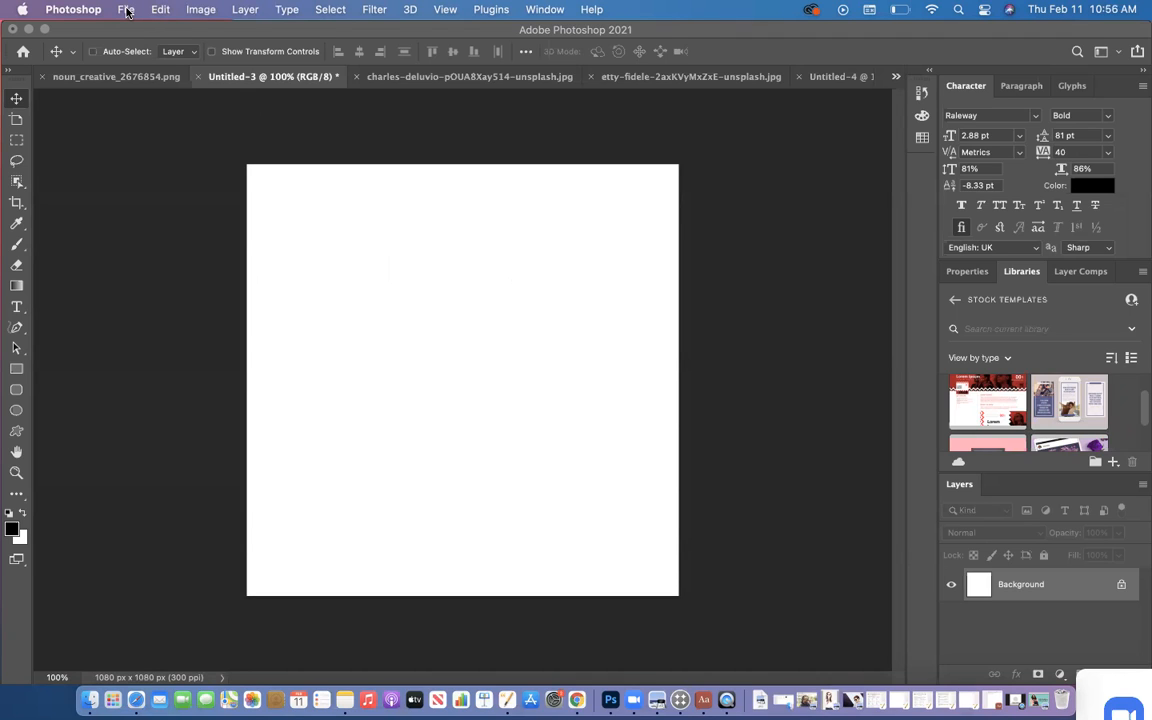
Open the Unsplash JPG photo of the pug wearing round glasses from the Downloads folder
{"action": "left_click", "coordinate": [126, 11]}
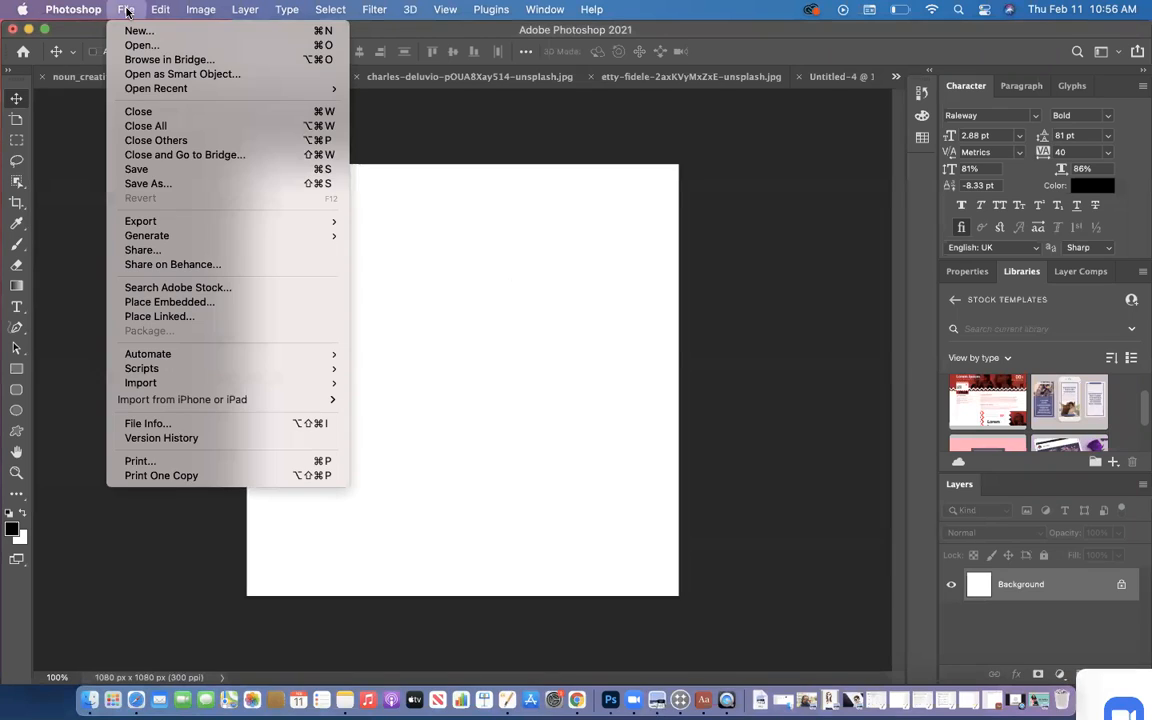
{"action": "left_click", "coordinate": [137, 46]}
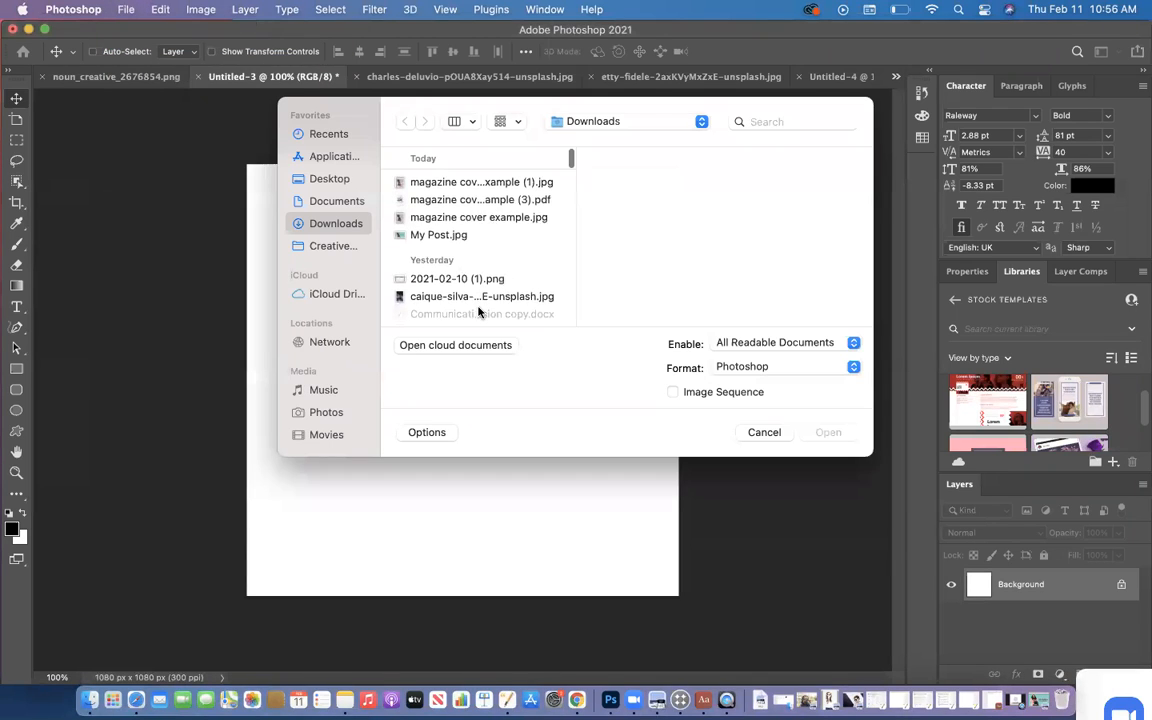
{"action": "scroll", "coordinate": [476, 300], "scroll_direction": "down", "scroll_amount": 2}
{"action": "left_click", "coordinate": [464, 241]}
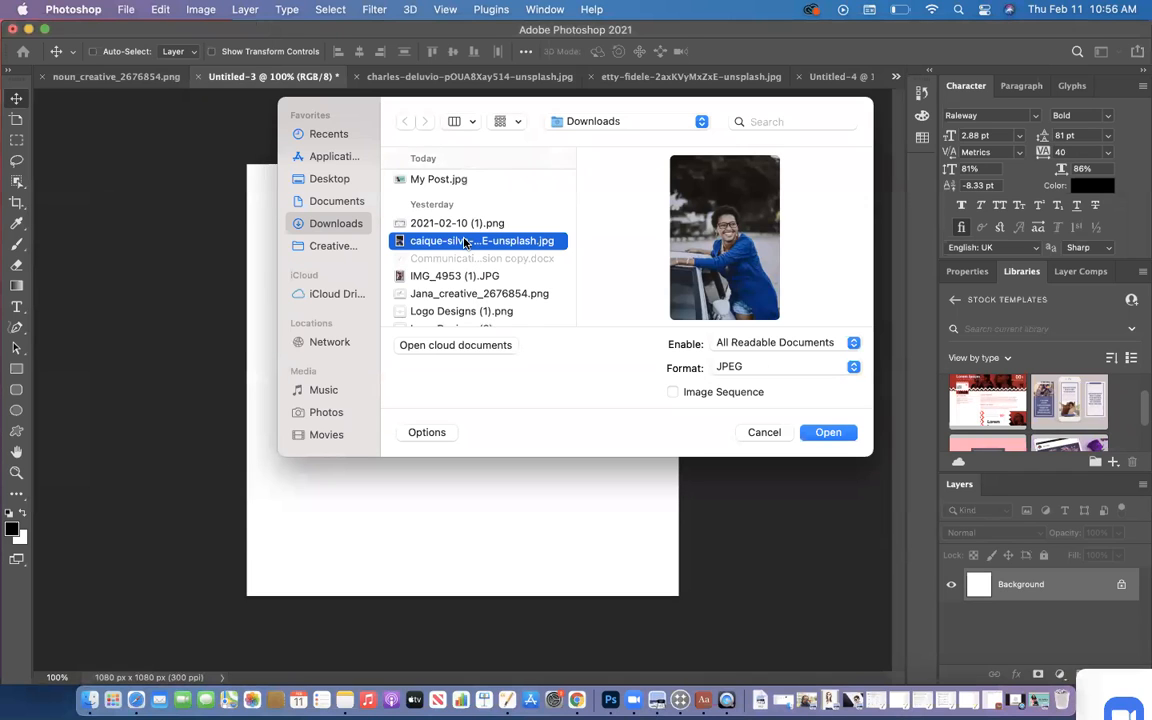
{"action": "scroll", "coordinate": [466, 260], "scroll_direction": "down", "scroll_amount": 10}
{"action": "left_click", "coordinate": [469, 276]}
{"action": "left_click", "coordinate": [469, 292]}
{"action": "scroll", "coordinate": [469, 297], "scroll_direction": "down", "scroll_amount": 1}
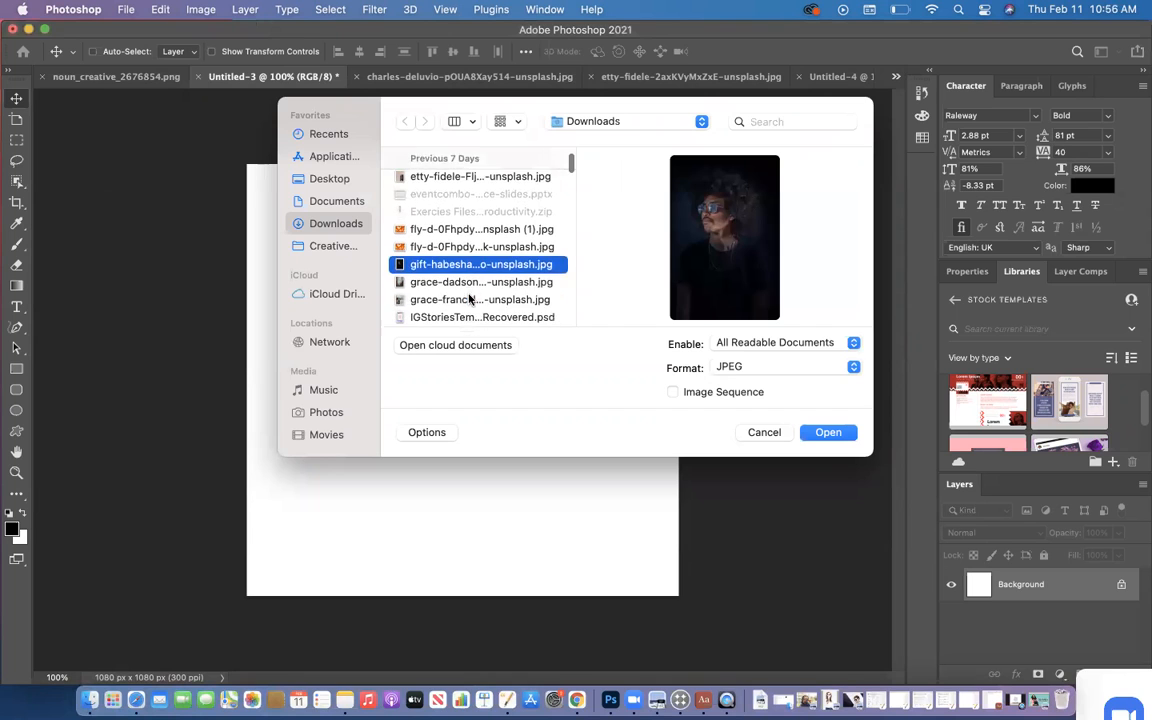
{"action": "key", "text": "Down"}
{"action": "key", "text": "Down"}
{"action": "key", "text": "Down"}
{"action": "key", "text": "Up"}
{"action": "key", "text": "Up"}
{"action": "key", "text": "Up"}
{"action": "key", "text": "Down"}
{"action": "key", "text": "Down"}
{"action": "key", "text": "Down"}
{"action": "key", "text": "Down"}
{"action": "key", "text": "Down"}
{"action": "key", "text": "Down"}
{"action": "key", "text": "Down"}
{"action": "key", "text": "Down"}
{"action": "key", "text": "Up"}
{"action": "key", "text": "Up"}
{"action": "key", "text": "Up"}
{"action": "key", "text": "Up"}
{"action": "key", "text": "Up"}
{"action": "key", "text": "Up"}
{"action": "key", "text": "Up"}
{"action": "key", "text": "Up"}
{"action": "key", "text": "Up"}
{"action": "key", "text": "Up"}
{"action": "key", "text": "Up"}
{"action": "key", "text": "Up"}
{"action": "key", "text": "Up"}
{"action": "key", "text": "Up"}
{"action": "key", "text": "Up"}
{"action": "key", "text": "Up"}
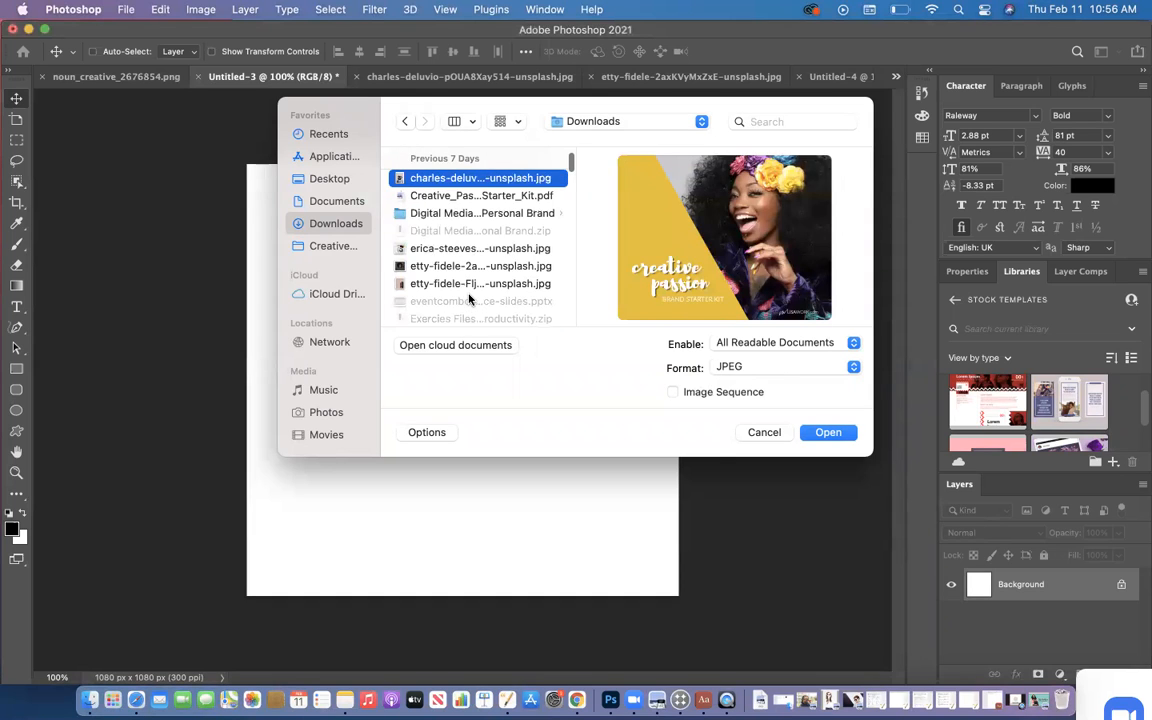
{"action": "key", "text": "Up"}
{"action": "key", "text": "Down"}
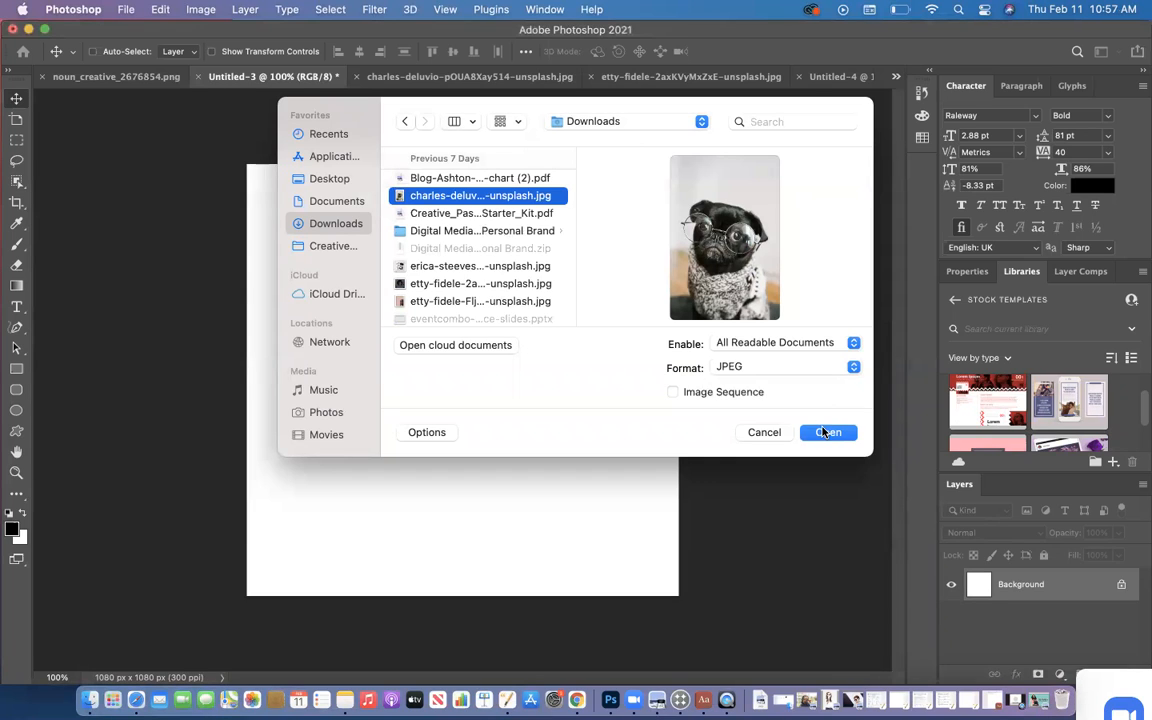
{"action": "left_click", "coordinate": [826, 432]}
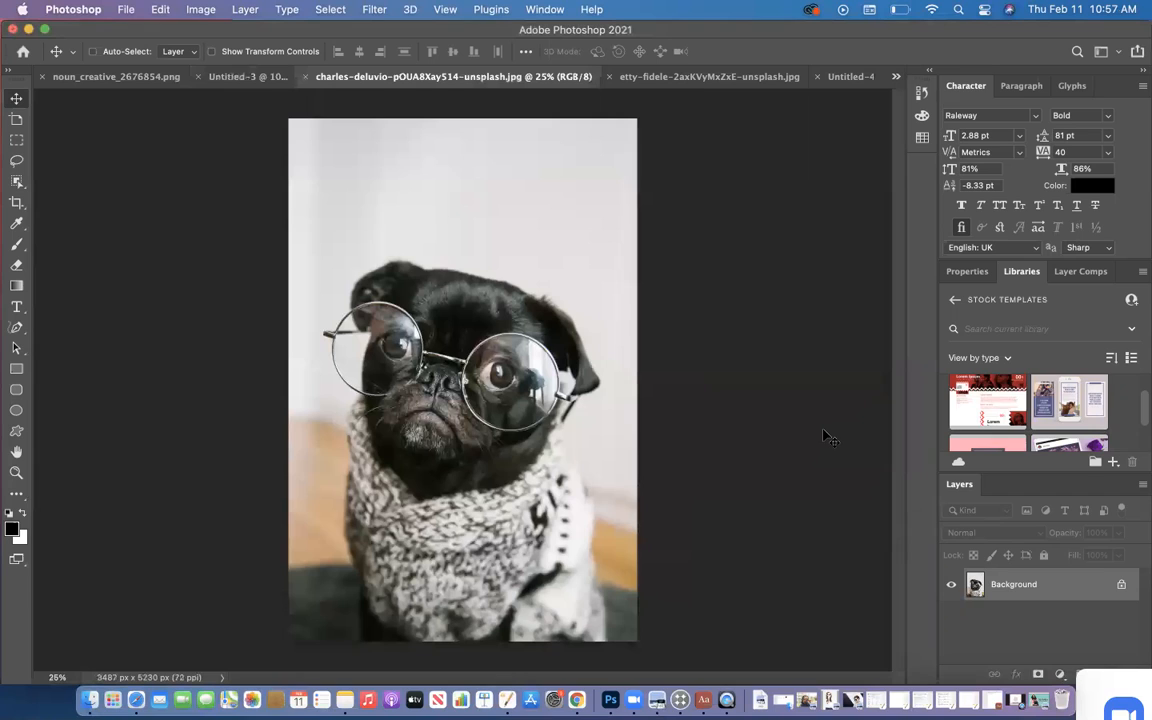
{"action": "left_click", "coordinate": [224, 76]}
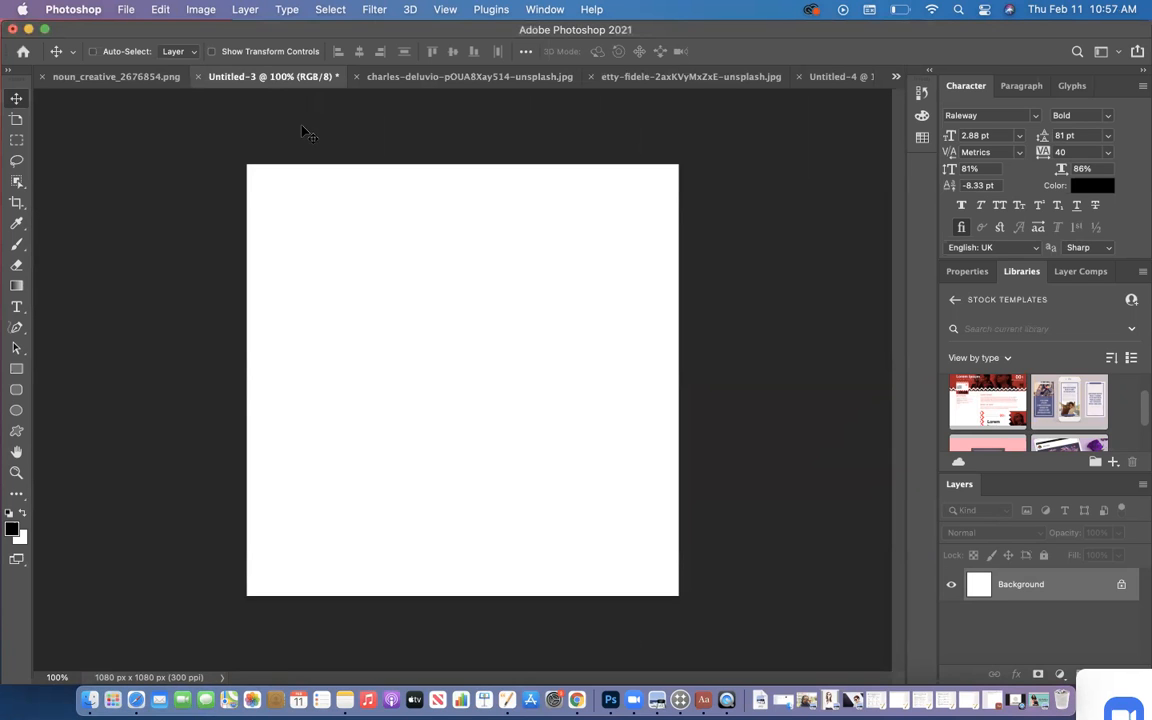
{"action": "left_click", "coordinate": [421, 79]}
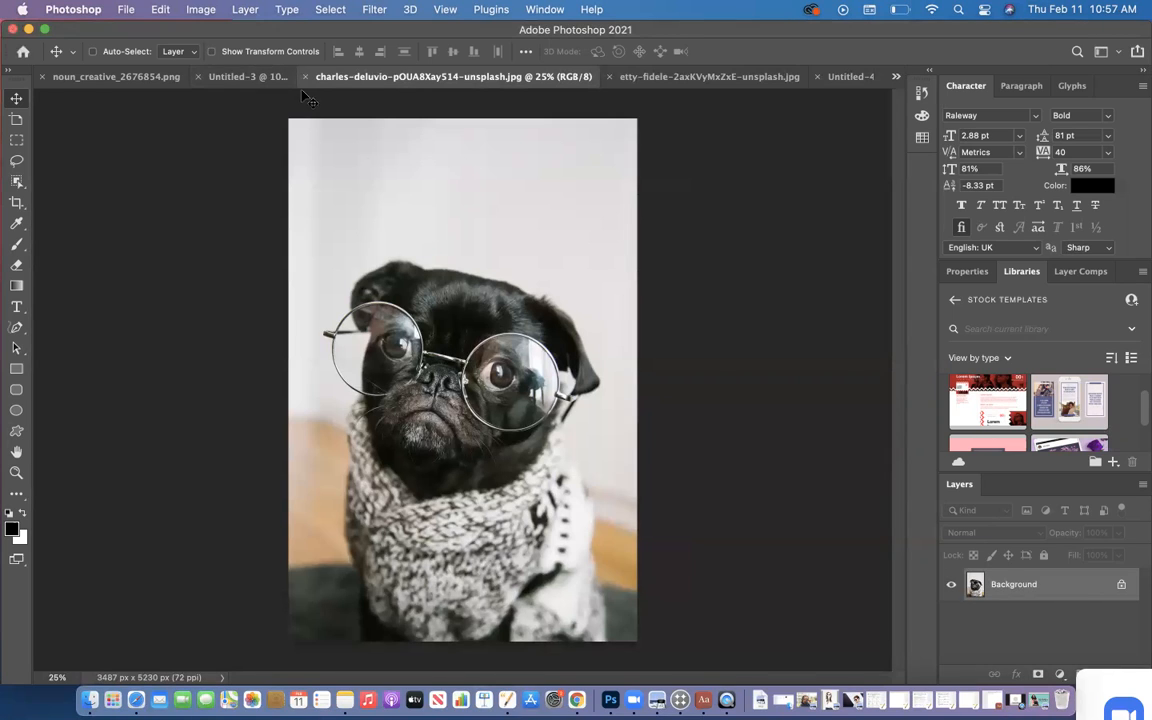
{"action": "left_click", "coordinate": [227, 85]}
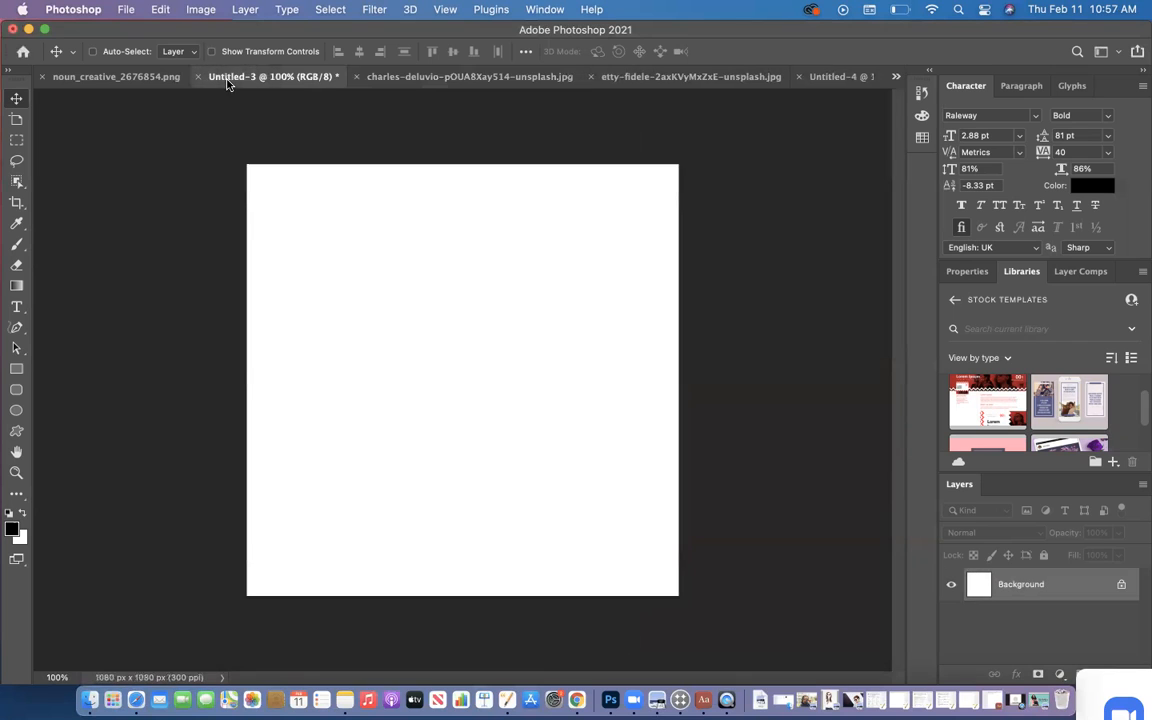
{"action": "left_click", "coordinate": [406, 84]}
Select the pug in the photo with Select Subject and move the cutout into the Untitled-3 document
{"action": "left_click", "coordinate": [328, 9]}
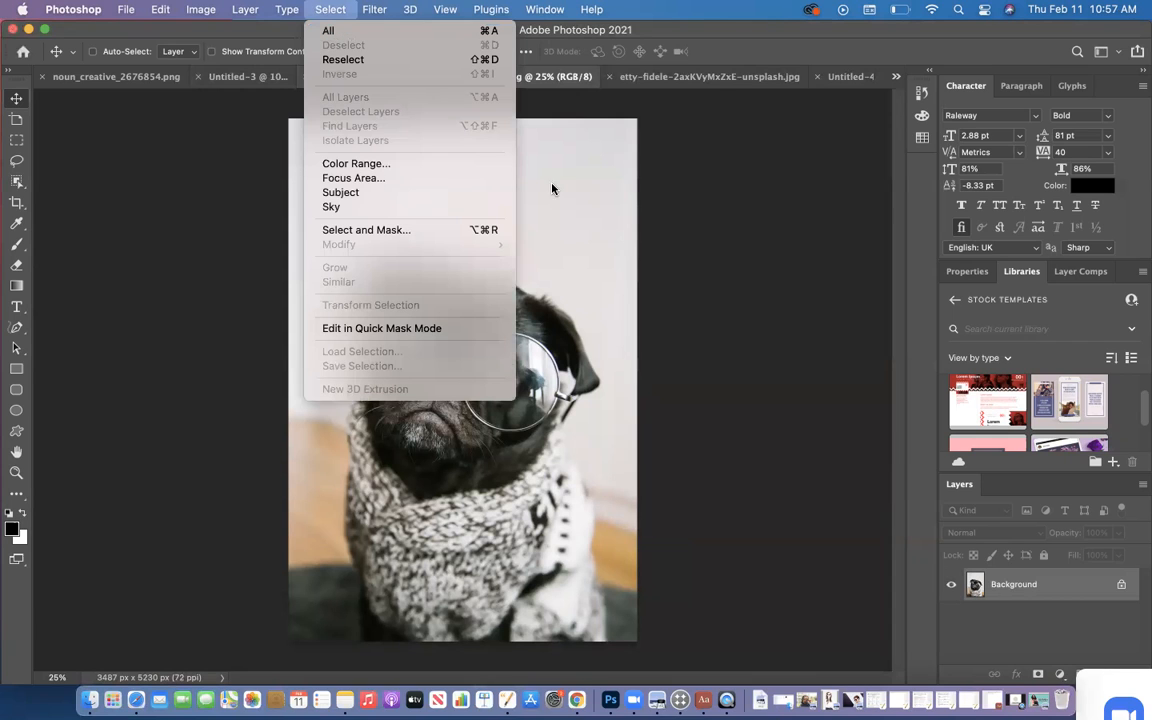
{"action": "left_click", "coordinate": [341, 193]}
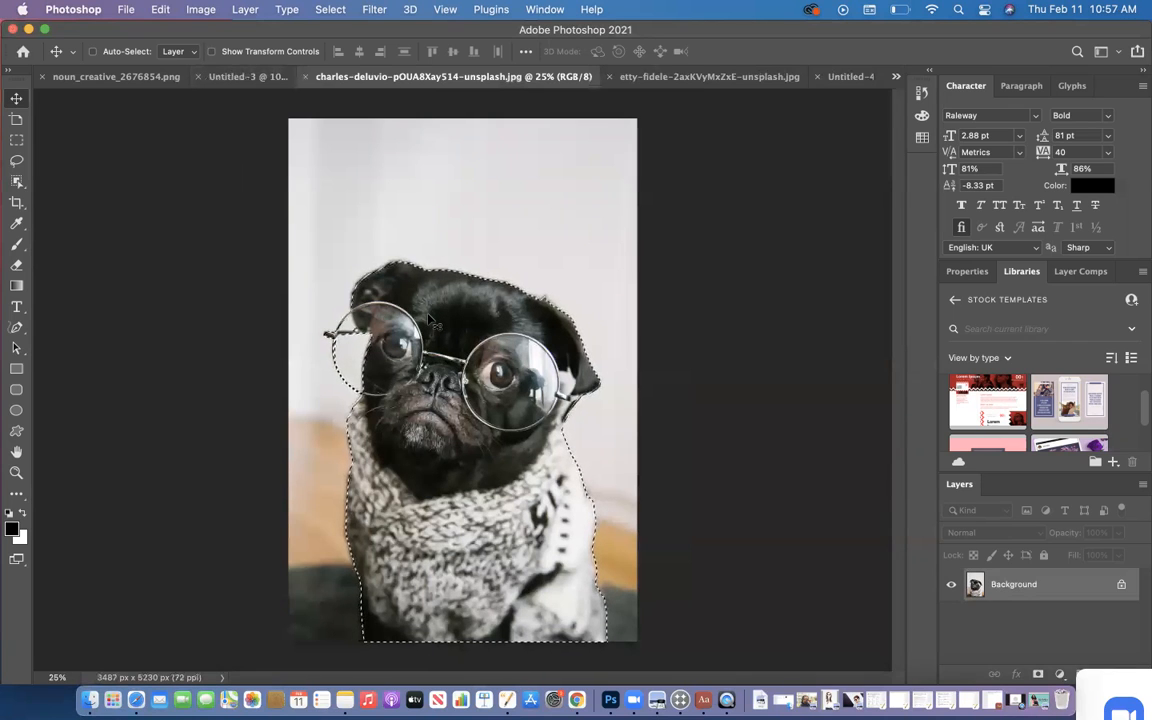
{"action": "left_click_drag", "start_coordinate": [430, 318], "coordinate": [388, 337]}
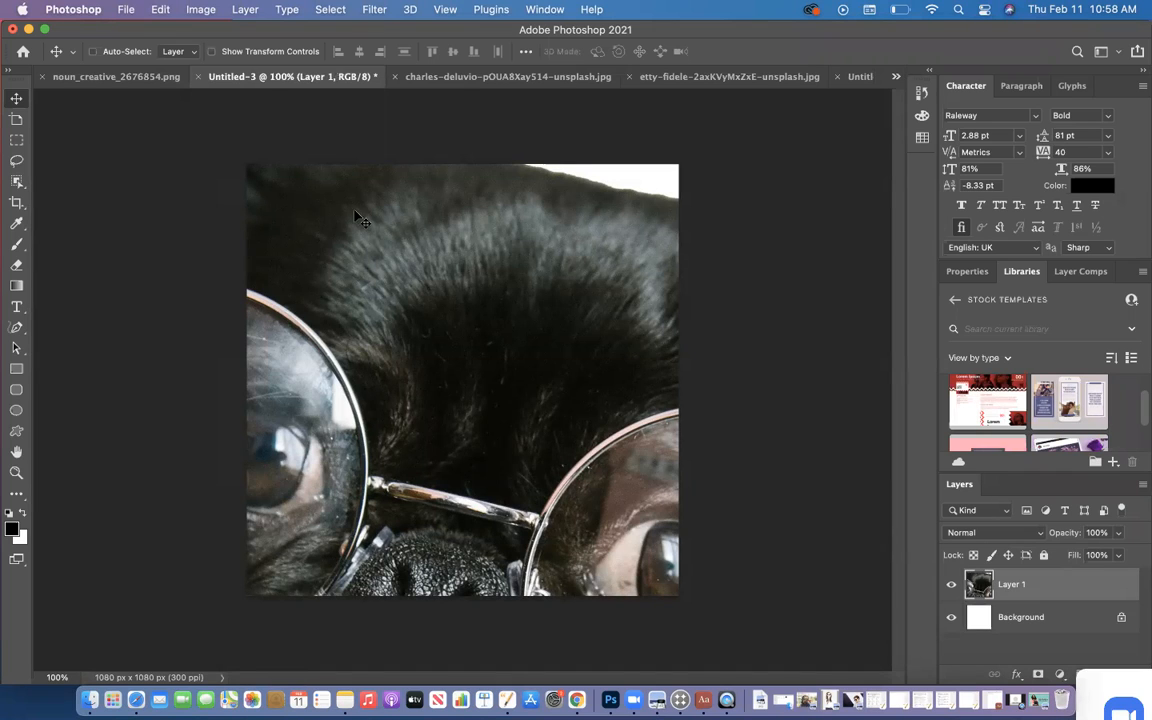
Free Transform the pug layer, scaling it proportionally to about 56% and placing its face over the canvas
{"action": "left_click", "coordinate": [163, 10]}
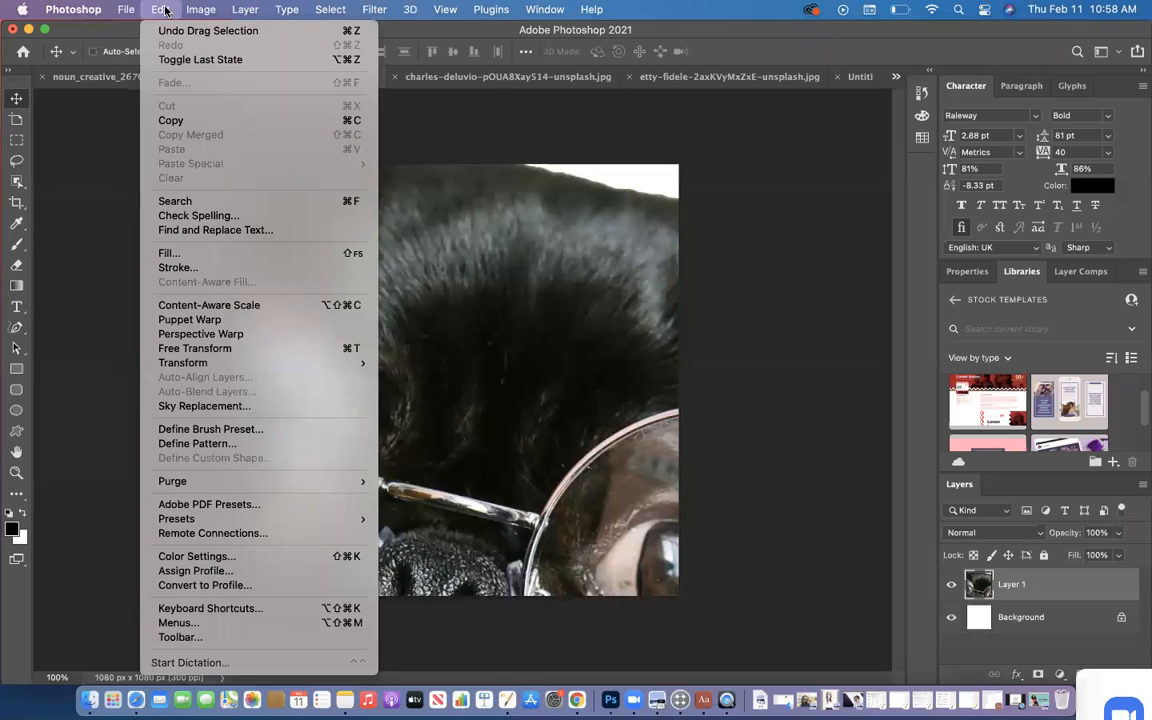
{"action": "left_click", "coordinate": [193, 349]}
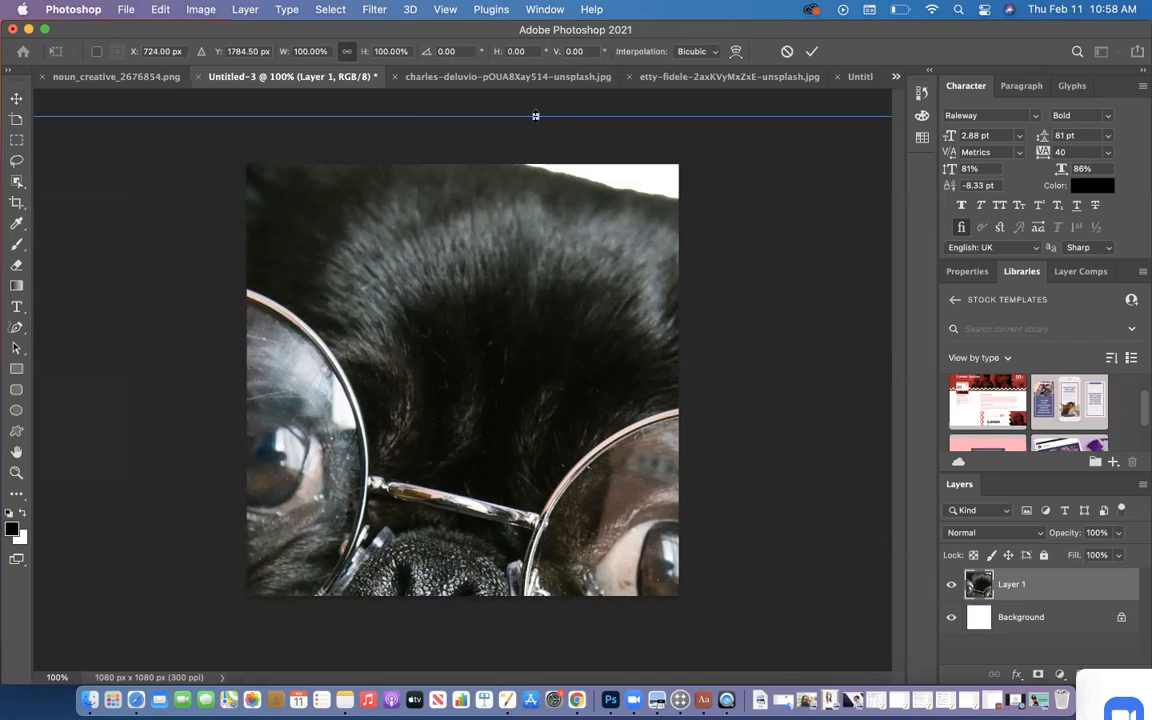
{"action": "left_click_drag", "start_coordinate": [535, 116], "coordinate": [530, 286]}
{"action": "left_click_drag", "start_coordinate": [457, 323], "coordinate": [715, 316]}
{"action": "left_click_drag", "start_coordinate": [288, 278], "coordinate": [665, 500]}
{"action": "left_click_drag", "start_coordinate": [556, 390], "coordinate": [504, 269]}
{"action": "left_click_drag", "start_coordinate": [233, 235], "coordinate": [516, 409]}
{"action": "left_click_drag", "start_coordinate": [557, 541], "coordinate": [291, 225]}
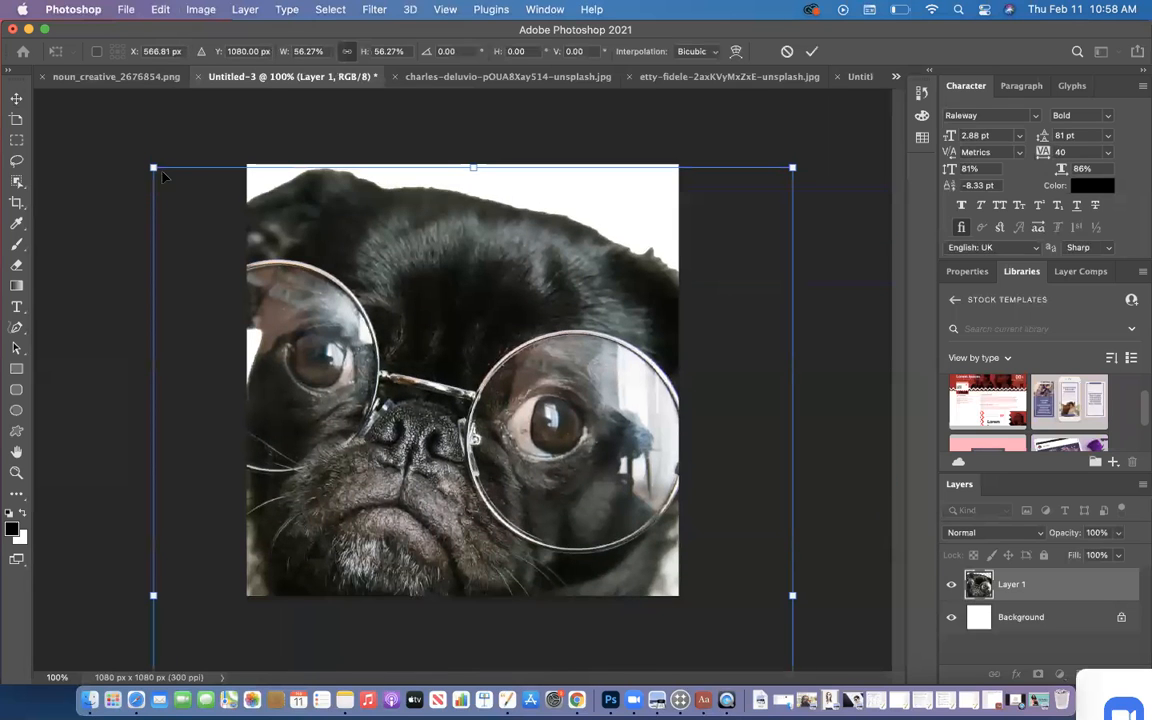
Scale the pug down to about 27.5% and move it so the head and scarf sit inside the canvas
{"action": "left_click_drag", "start_coordinate": [153, 167], "coordinate": [404, 504]}
{"action": "left_click_drag", "start_coordinate": [495, 528], "coordinate": [400, 245]}
{"action": "left_click_drag", "start_coordinate": [305, 222], "coordinate": [386, 324]}
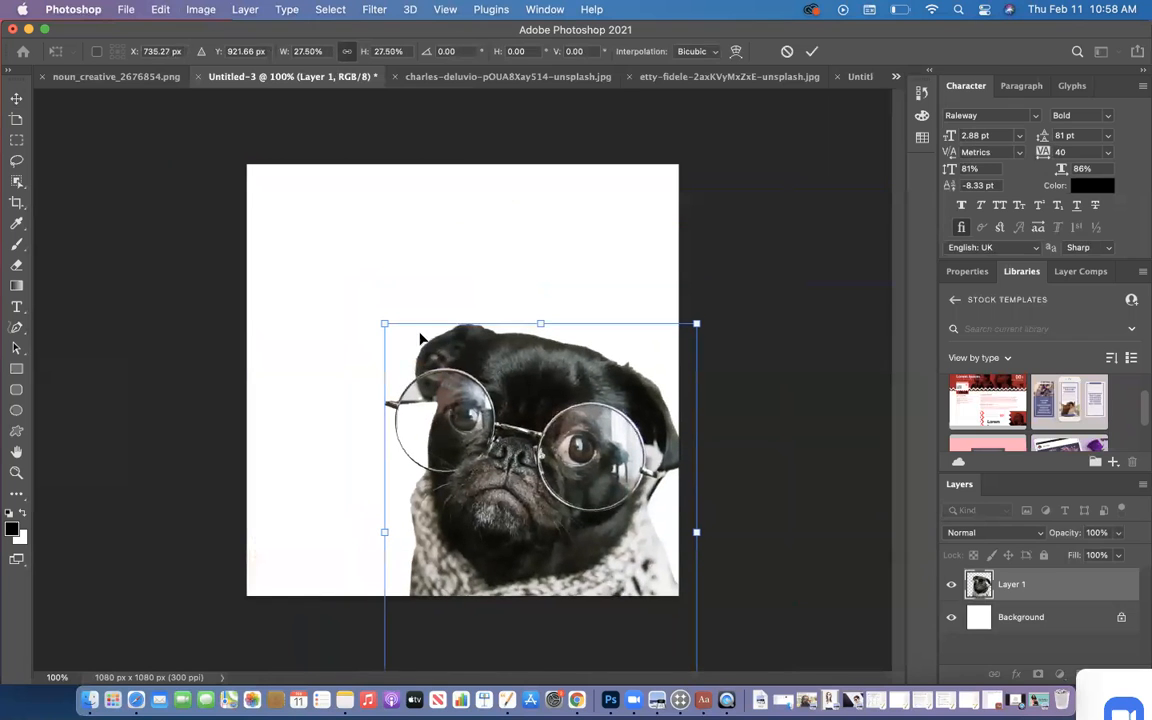
{"action": "left_click_drag", "start_coordinate": [363, 276], "coordinate": [329, 184]}
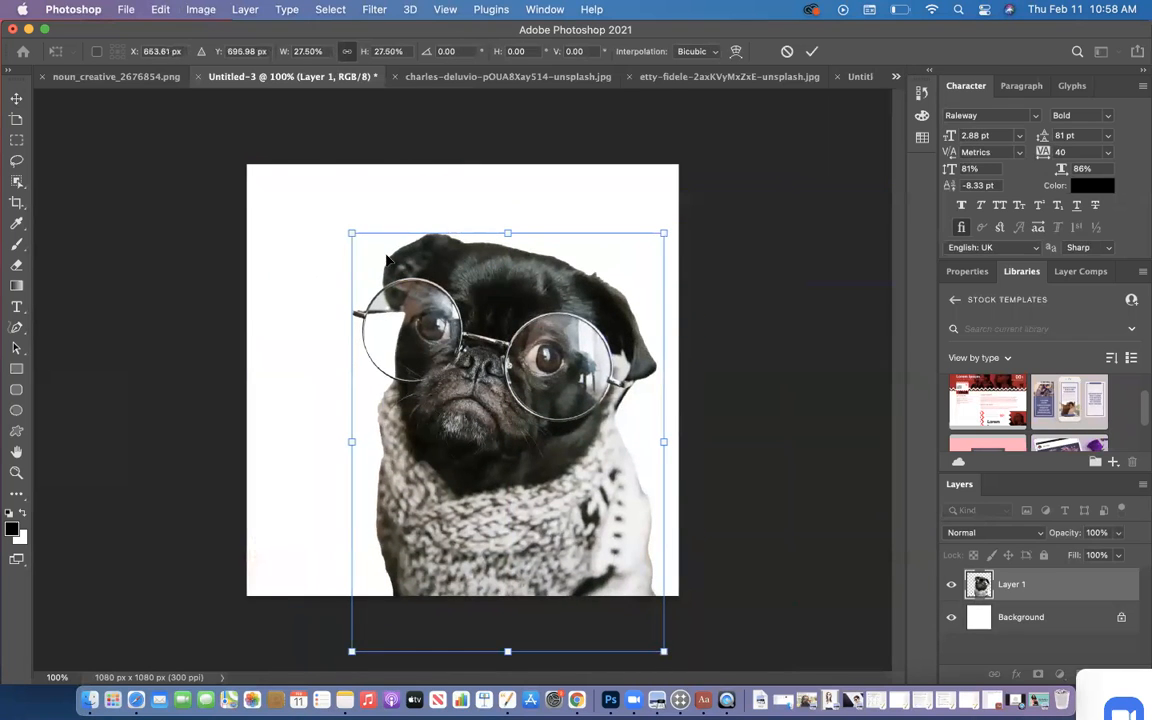
Reduce the pug to about 20.6%, place it in the canvas's lower right with the body meeting the bottom edge, and apply the transform
{"action": "left_click_drag", "start_coordinate": [665, 228], "coordinate": [632, 275]}
{"action": "left_click_drag", "start_coordinate": [548, 318], "coordinate": [578, 318]}
{"action": "left_click_drag", "start_coordinate": [522, 651], "coordinate": [514, 588]}
{"action": "left_click_drag", "start_coordinate": [516, 490], "coordinate": [522, 525]}
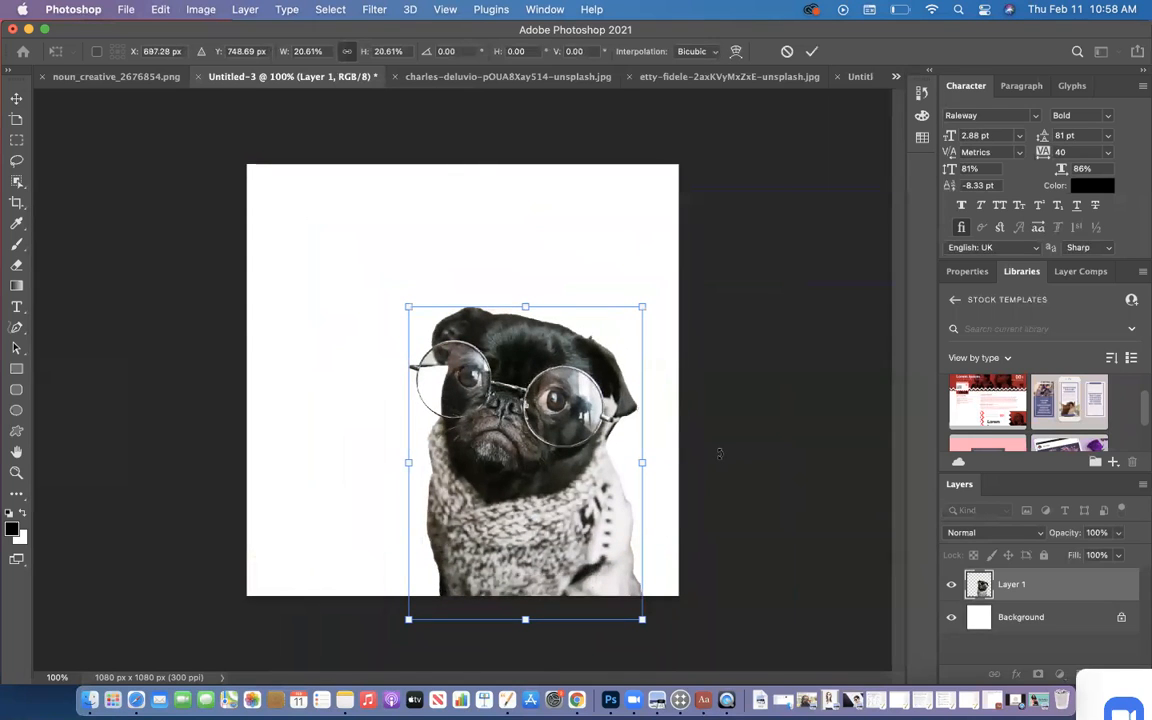
{"action": "left_click", "coordinate": [17, 98]}
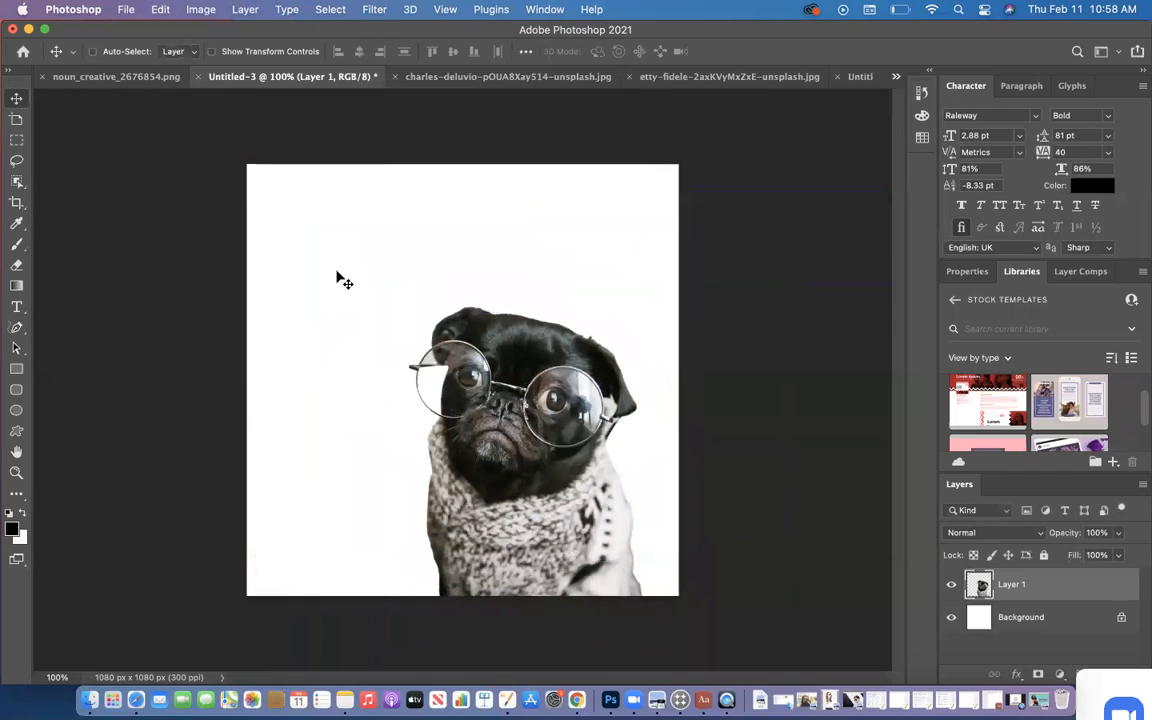